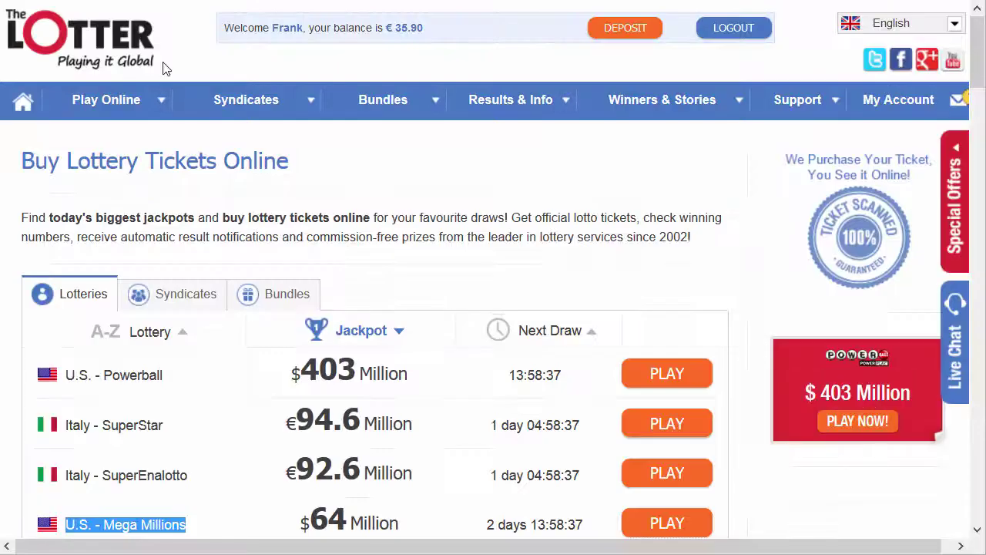
Scroll the lottery table down to the U.S. - Mega Millions row.
{"action": "mouse_move", "coordinate": [602, 168]}
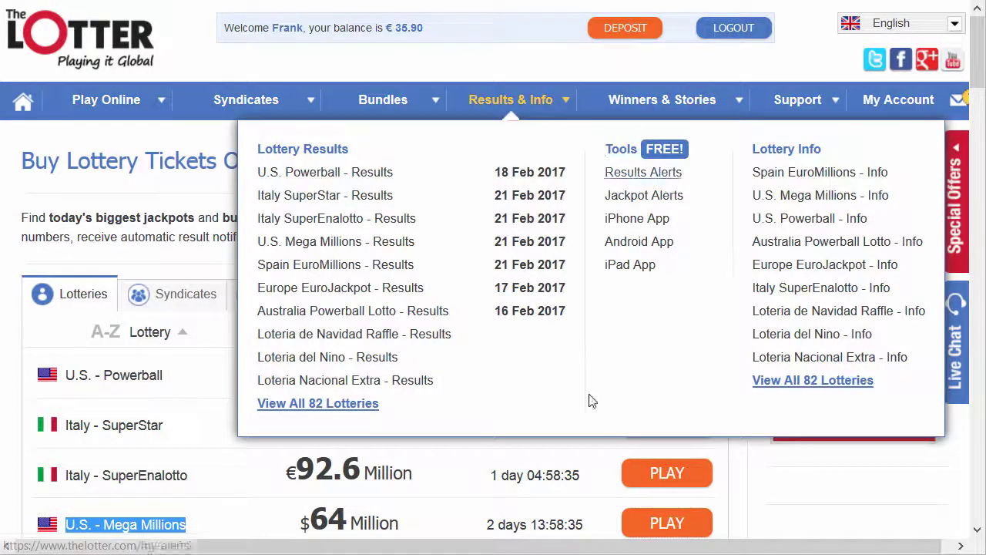
{"action": "scroll", "coordinate": [653, 291], "scroll_direction": "down", "scroll_amount": 3}
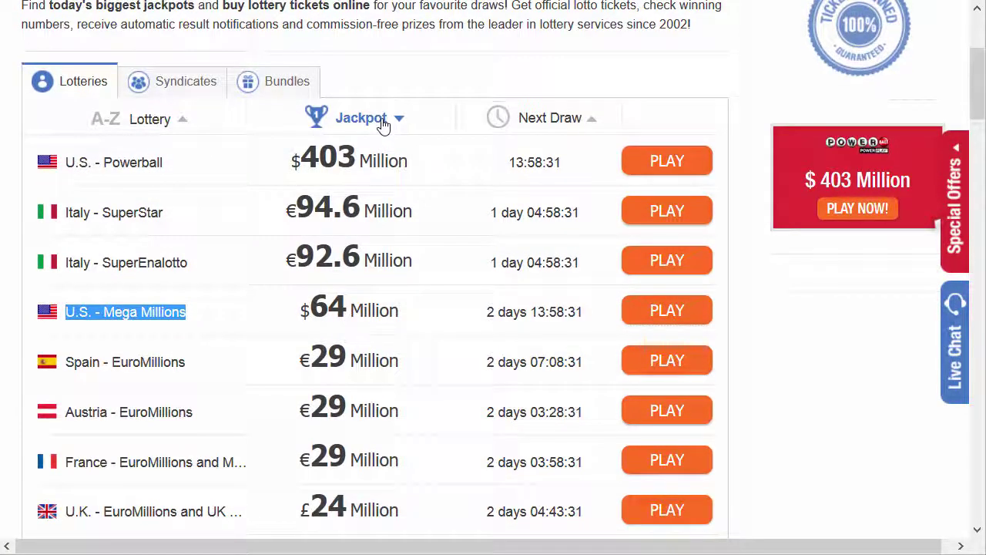
{"action": "scroll", "coordinate": [530, 83], "scroll_direction": "down", "scroll_amount": 1}
{"action": "scroll", "coordinate": [530, 82], "scroll_direction": "down", "scroll_amount": 1}
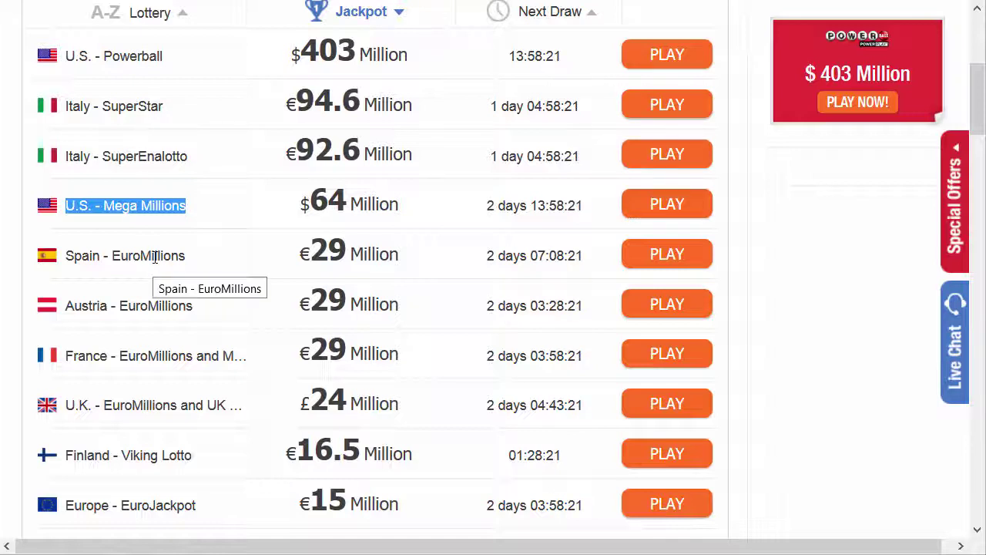
{"action": "scroll", "coordinate": [257, 337], "scroll_direction": "down", "scroll_amount": 1}
{"action": "scroll", "coordinate": [257, 336], "scroll_direction": "down", "scroll_amount": 2}
{"action": "scroll", "coordinate": [257, 337], "scroll_direction": "up", "scroll_amount": 6}
{"action": "scroll", "coordinate": [256, 337], "scroll_direction": "down", "scroll_amount": 1}
{"action": "scroll", "coordinate": [257, 337], "scroll_direction": "down", "scroll_amount": 4}
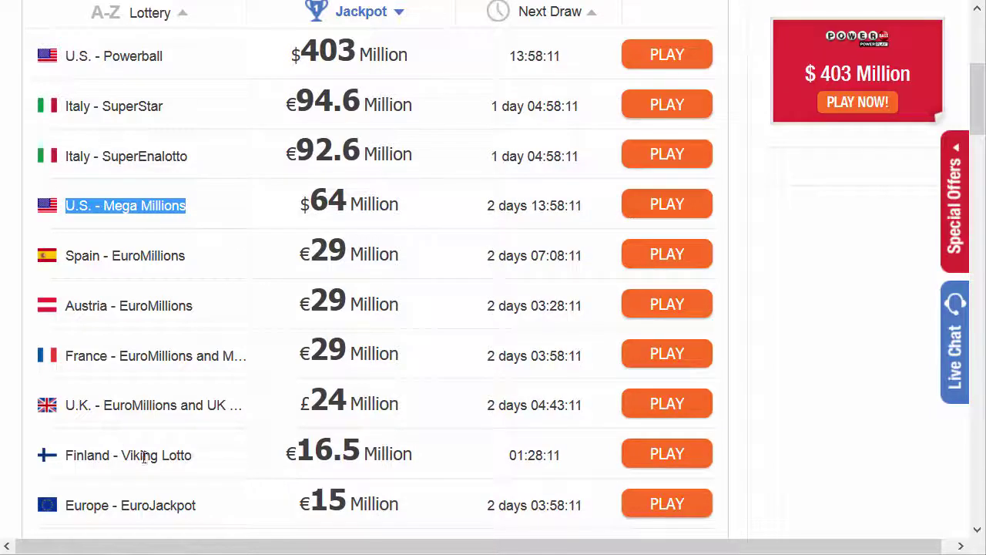
{"action": "scroll", "coordinate": [209, 425], "scroll_direction": "up", "scroll_amount": 4}
{"action": "scroll", "coordinate": [206, 428], "scroll_direction": "down", "scroll_amount": 1}
{"action": "scroll", "coordinate": [206, 428], "scroll_direction": "down", "scroll_amount": 1}
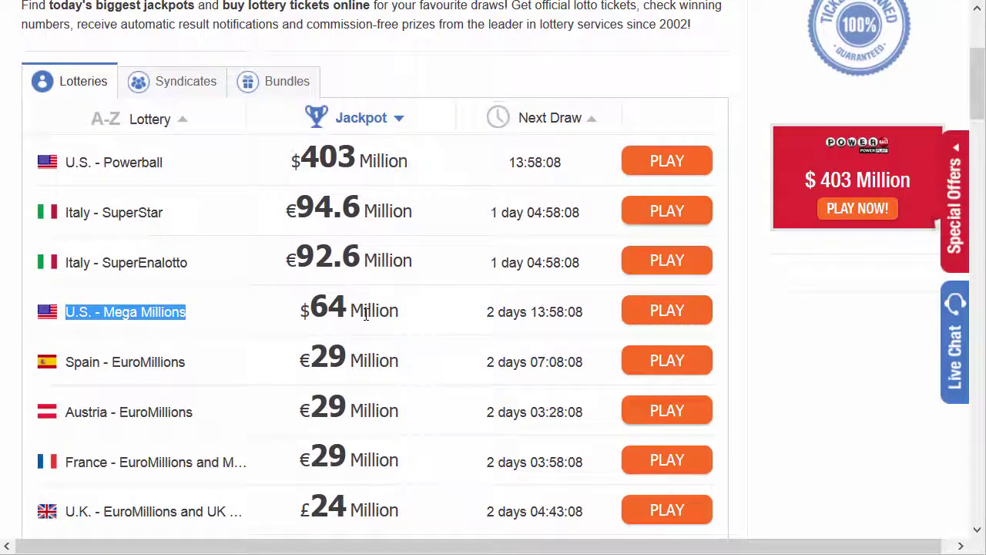
Open the Mega Millions ticket page and scroll to the 'How do you want to play?' section.
{"action": "left_click", "coordinate": [665, 316]}
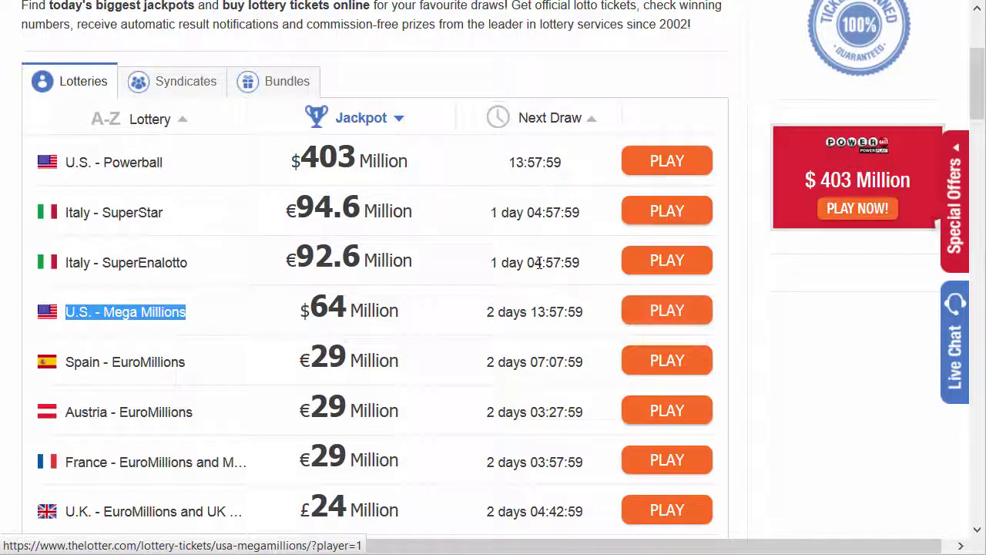
{"action": "scroll", "coordinate": [539, 262], "scroll_direction": "up", "scroll_amount": 3}
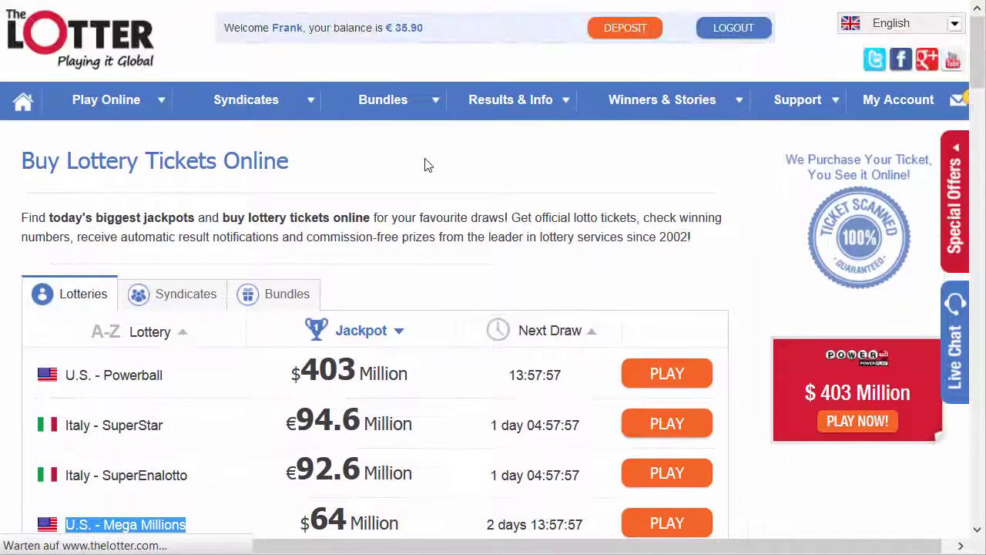
{"action": "scroll", "coordinate": [590, 149], "scroll_direction": "down", "scroll_amount": 4}
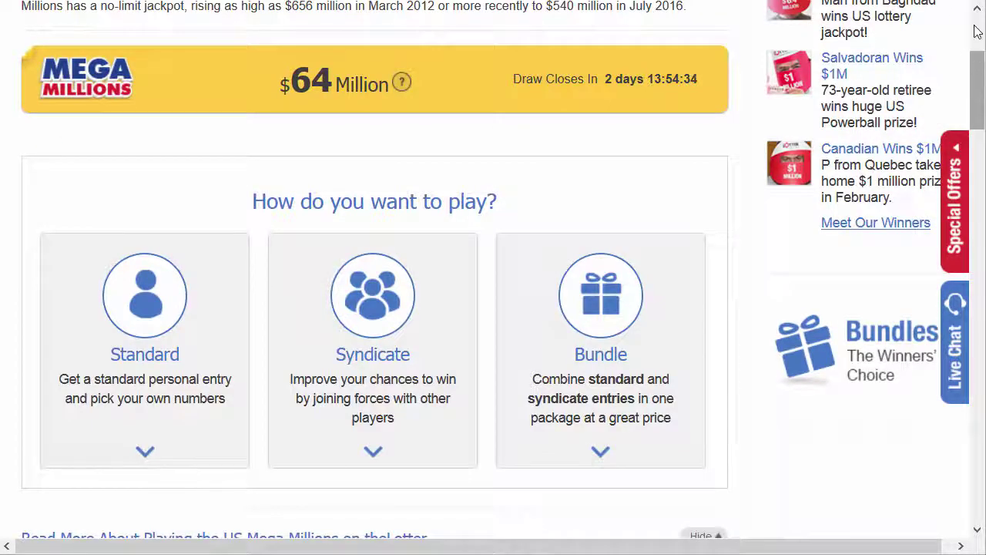
{"action": "scroll", "coordinate": [722, 150], "scroll_direction": "up", "scroll_amount": 3}
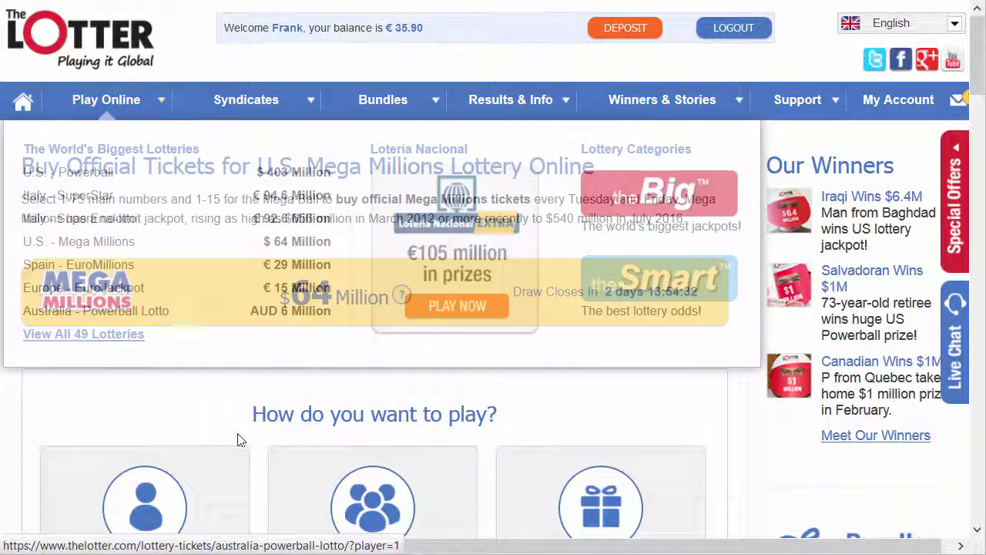
{"action": "scroll", "coordinate": [162, 249], "scroll_direction": "down", "scroll_amount": 3}
{"action": "scroll", "coordinate": [162, 248], "scroll_direction": "down", "scroll_amount": 2}
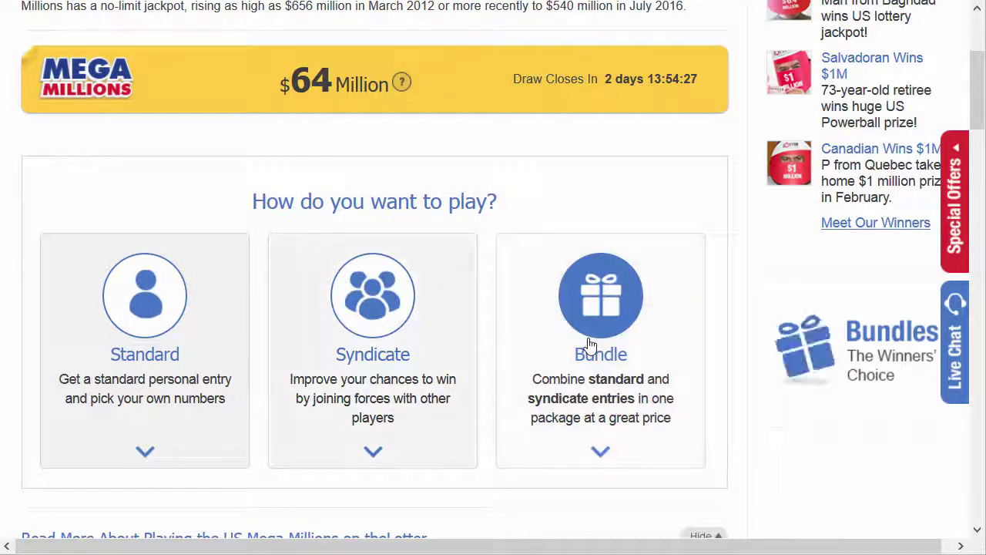
Choose a Standard entry and fill the first line with 9, 29, 42, 56, 70 and bonus 8.
{"action": "left_click", "coordinate": [150, 315]}
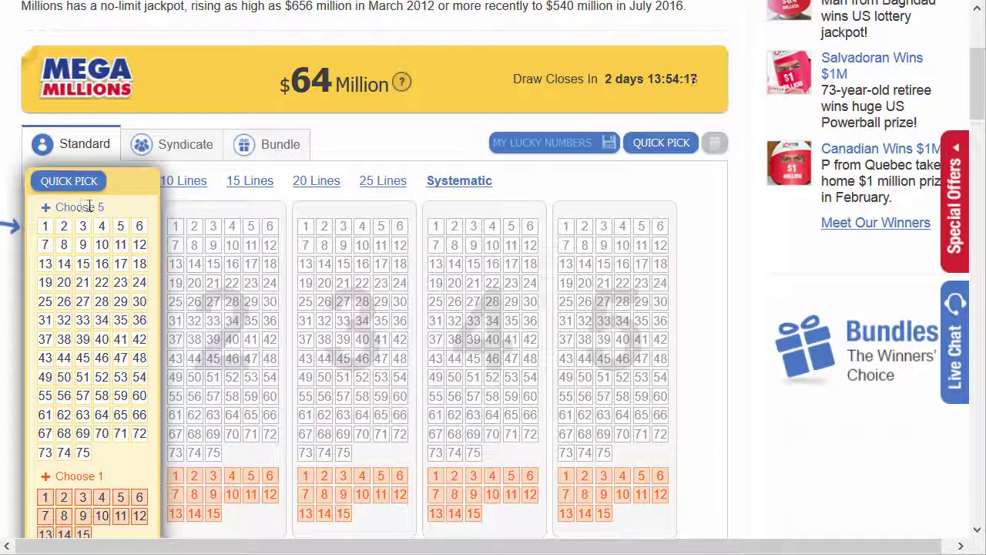
{"action": "left_click", "coordinate": [64, 301]}
{"action": "left_click", "coordinate": [83, 244]}
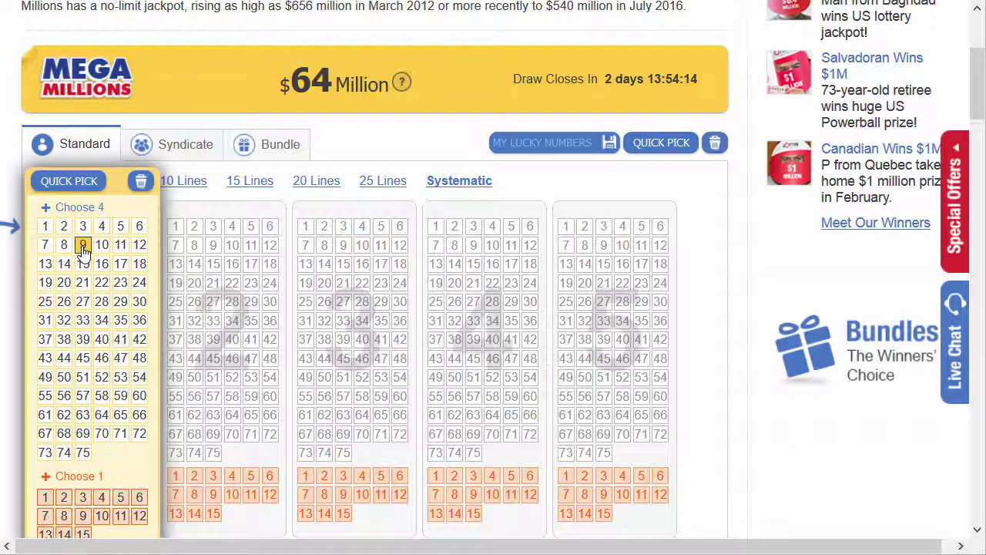
{"action": "left_click", "coordinate": [123, 303]}
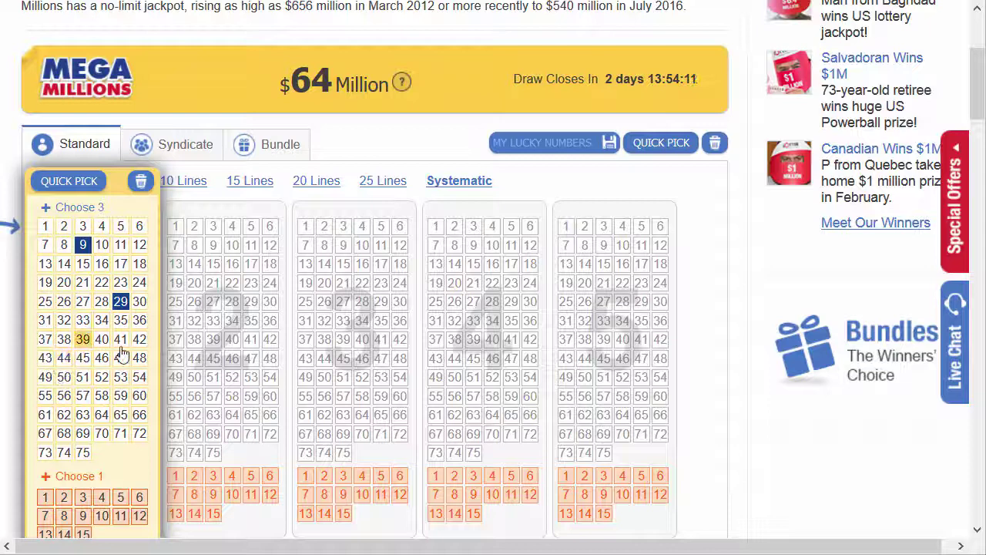
{"action": "left_click", "coordinate": [139, 339]}
{"action": "left_click", "coordinate": [64, 397]}
{"action": "left_click", "coordinate": [100, 433]}
{"action": "left_click", "coordinate": [64, 395]}
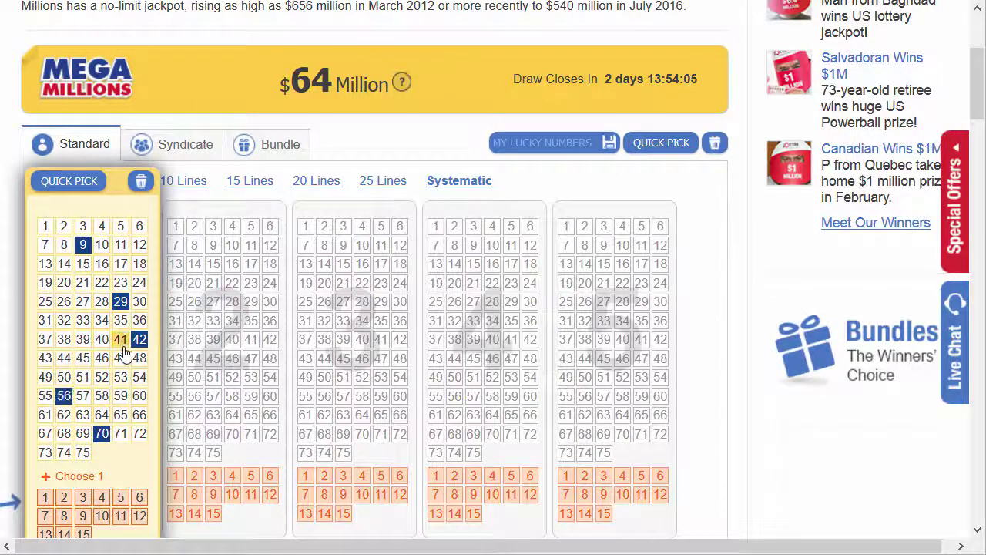
{"action": "scroll", "coordinate": [85, 424], "scroll_direction": "down", "scroll_amount": 2}
{"action": "left_click", "coordinate": [64, 409]}
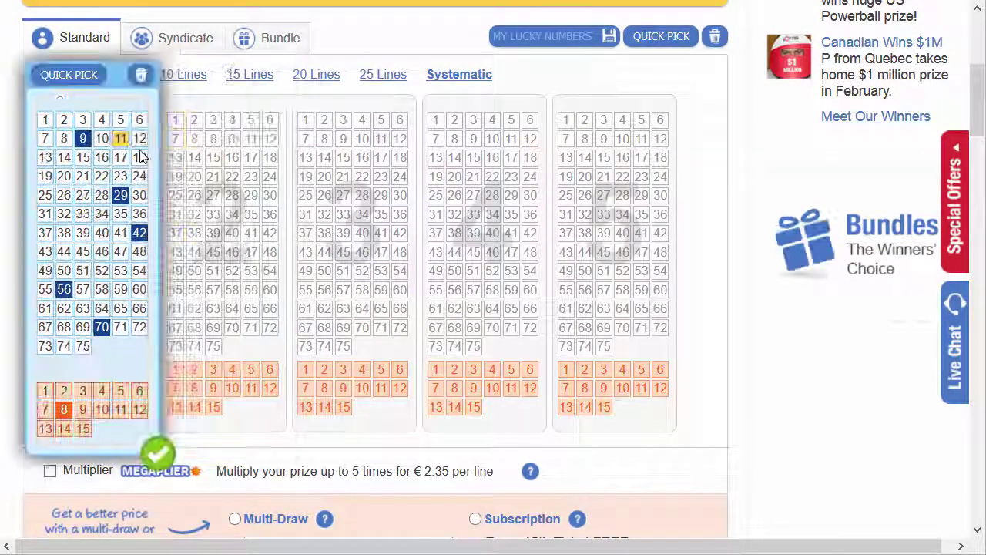
Complete the third line with 37, 52, 62 and Mega Ball 4.
{"action": "scroll", "coordinate": [284, 189], "scroll_direction": "down", "scroll_amount": 2}
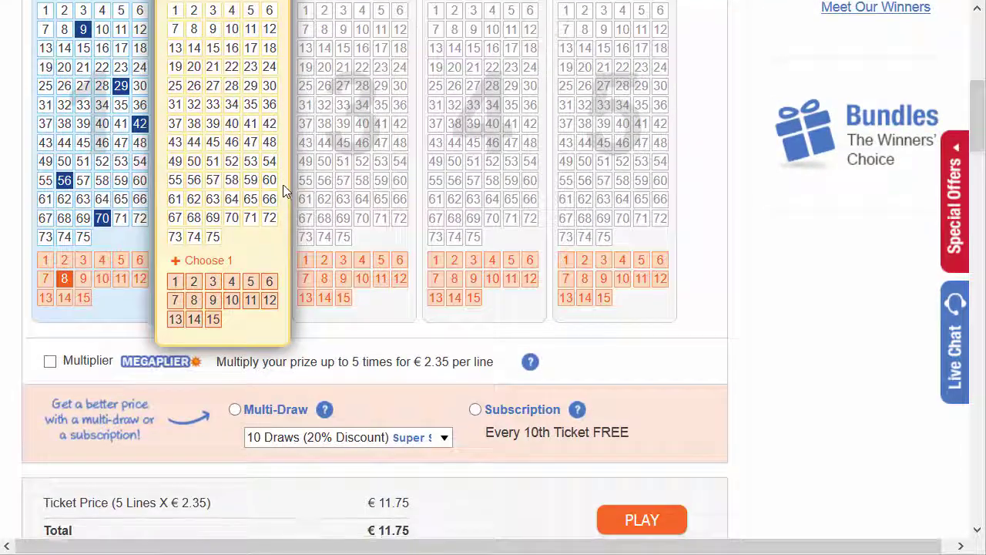
{"action": "scroll", "coordinate": [141, 151], "scroll_direction": "down", "scroll_amount": 2}
{"action": "scroll", "coordinate": [141, 152], "scroll_direction": "up", "scroll_amount": 4}
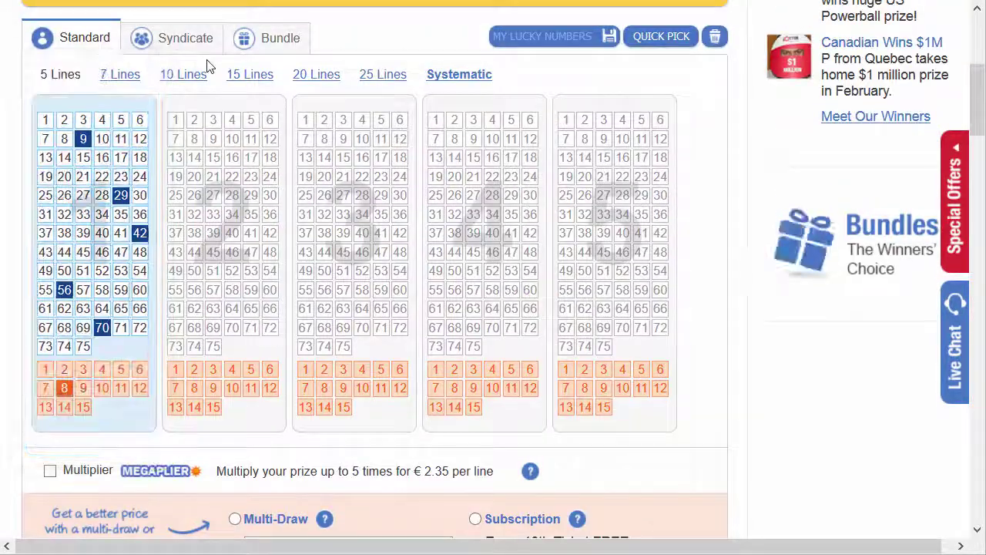
{"action": "left_click", "coordinate": [308, 239]}
{"action": "left_click", "coordinate": [360, 271]}
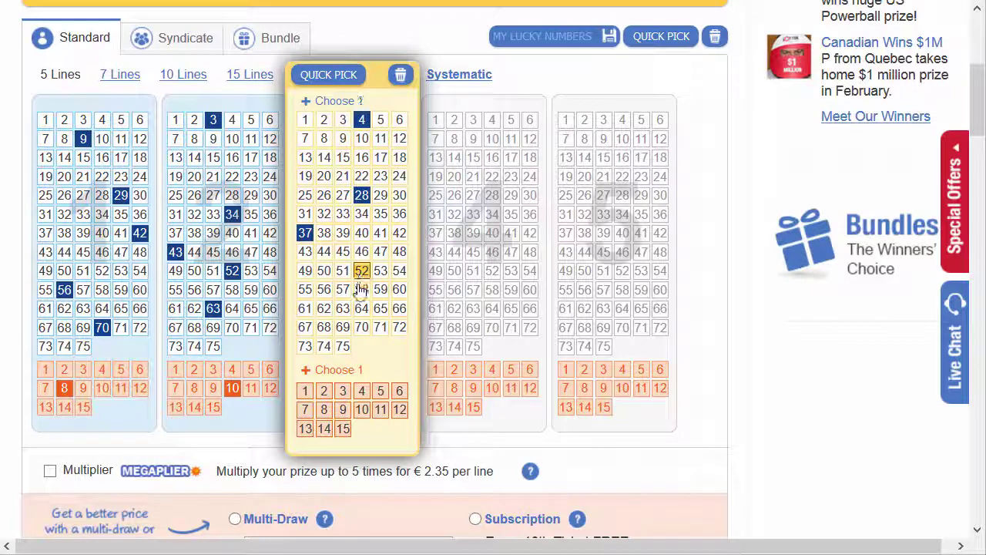
{"action": "left_click", "coordinate": [325, 309]}
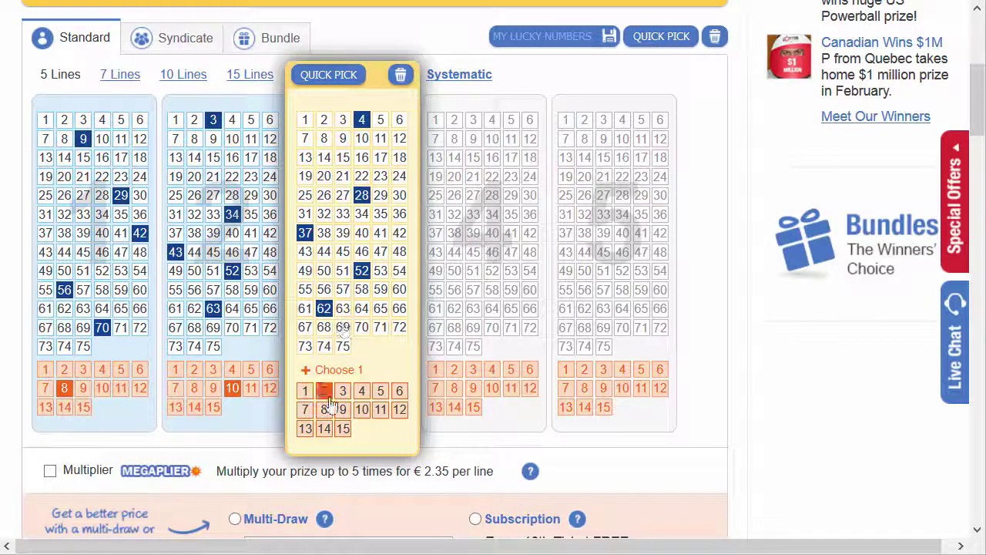
{"action": "left_click", "coordinate": [362, 390]}
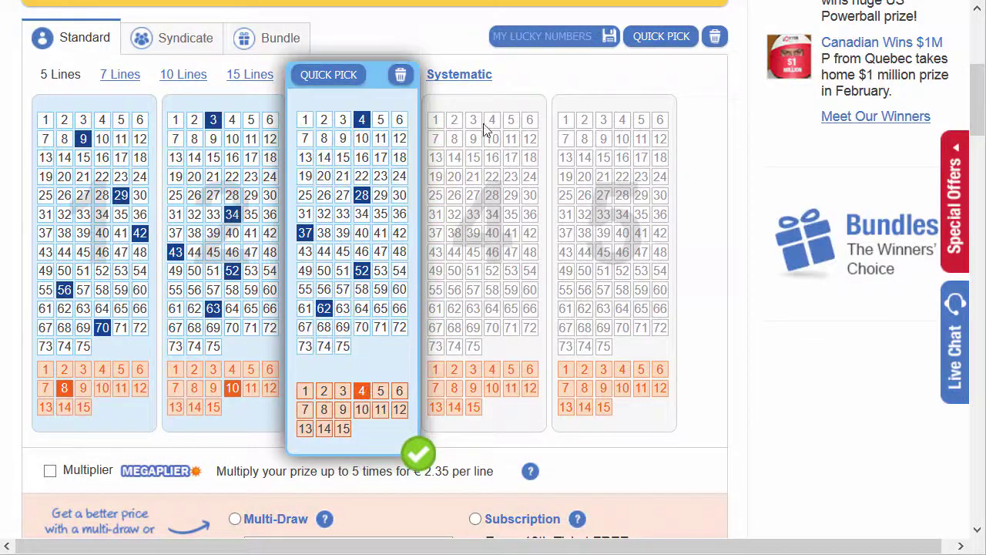
Fill the fourth line with 9, 35, 49, 64, 68 and Mega Ball 11.
{"action": "left_click", "coordinate": [472, 141]}
{"action": "left_click", "coordinate": [510, 214]}
{"action": "left_click", "coordinate": [435, 271]}
{"action": "left_click", "coordinate": [491, 308]}
{"action": "left_click", "coordinate": [455, 328]}
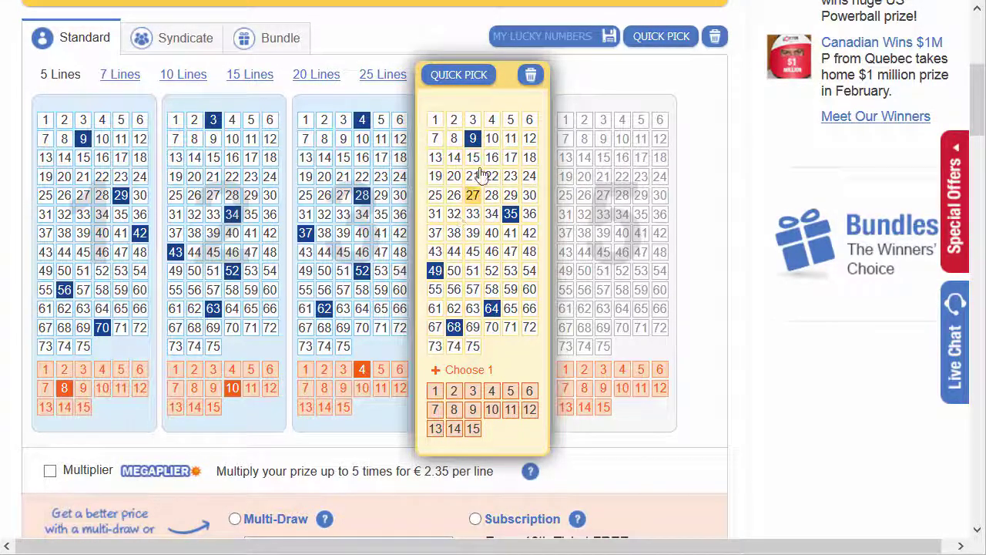
{"action": "left_click", "coordinate": [510, 409]}
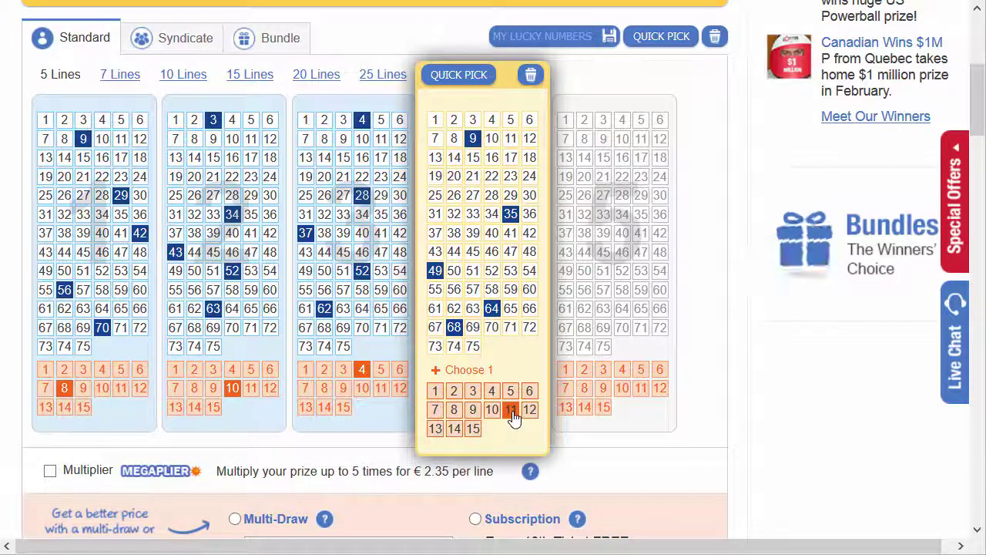
Compare Multi-Draw and Subscription, then set the ticket to One-Time Entry at €11.75.
{"action": "scroll", "coordinate": [604, 274], "scroll_direction": "down", "scroll_amount": 3}
{"action": "scroll", "coordinate": [471, 231], "scroll_direction": "up", "scroll_amount": 6}
{"action": "scroll", "coordinate": [324, 139], "scroll_direction": "up", "scroll_amount": 1}
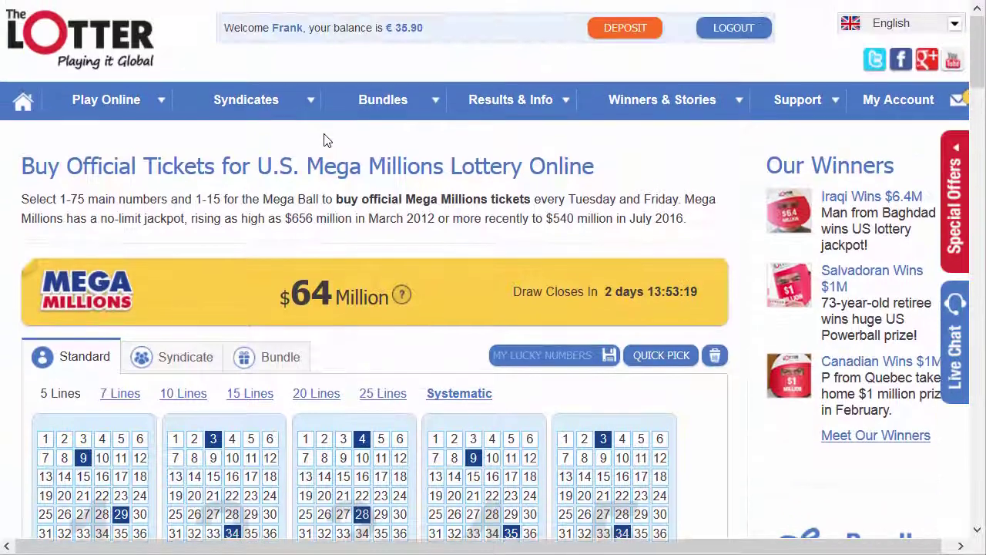
{"action": "scroll", "coordinate": [323, 139], "scroll_direction": "down", "scroll_amount": 3}
{"action": "scroll", "coordinate": [324, 139], "scroll_direction": "down", "scroll_amount": 5}
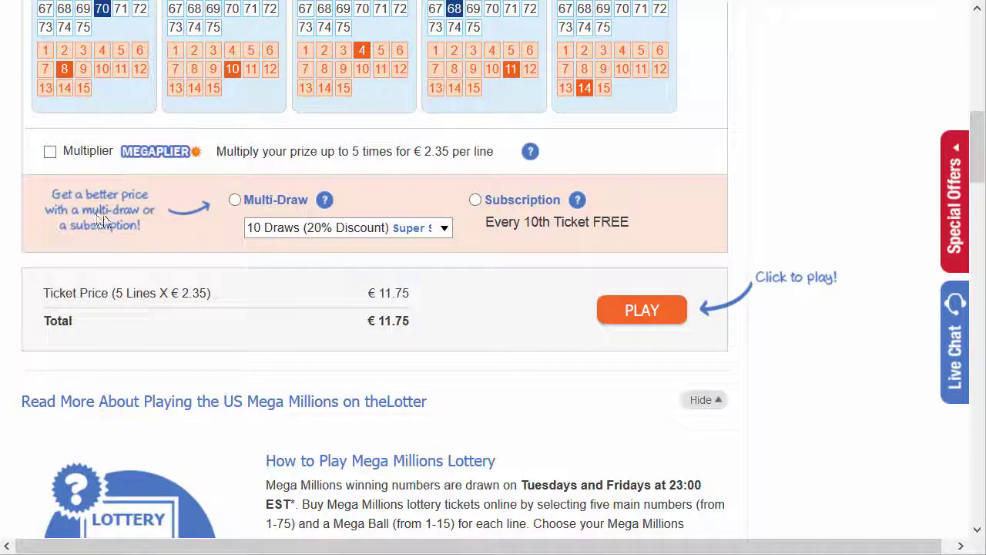
{"action": "scroll", "coordinate": [103, 221], "scroll_direction": "up", "scroll_amount": 3}
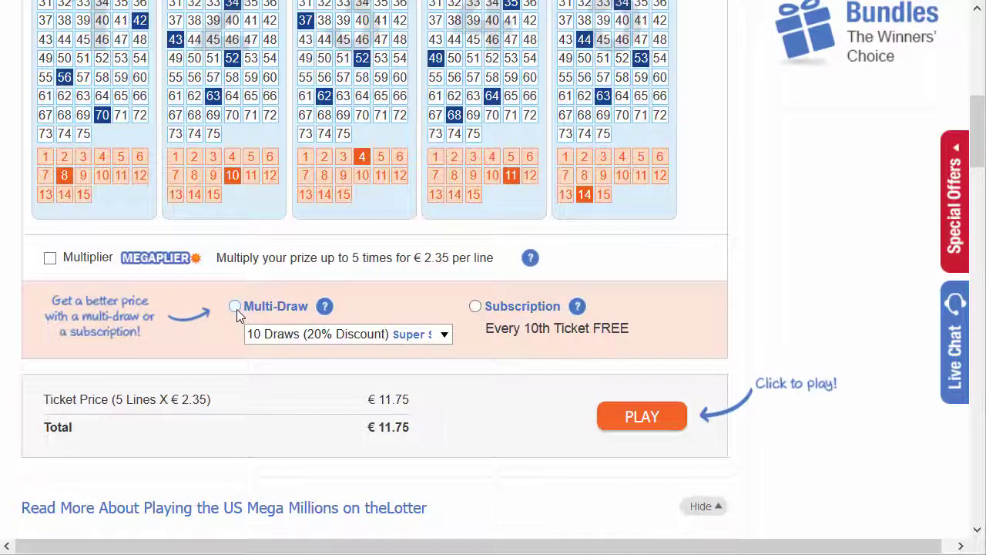
{"action": "left_click", "coordinate": [379, 341]}
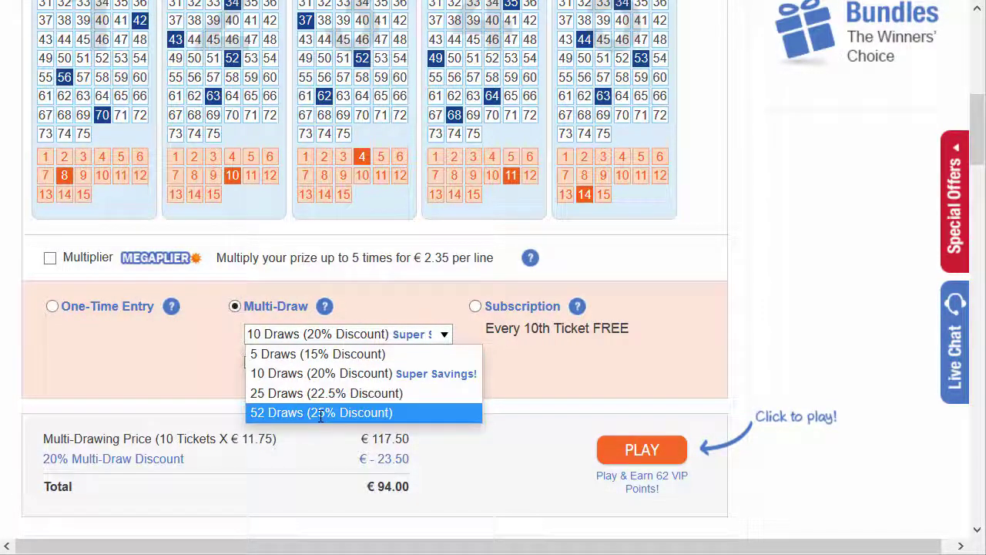
{"action": "left_click", "coordinate": [477, 310]}
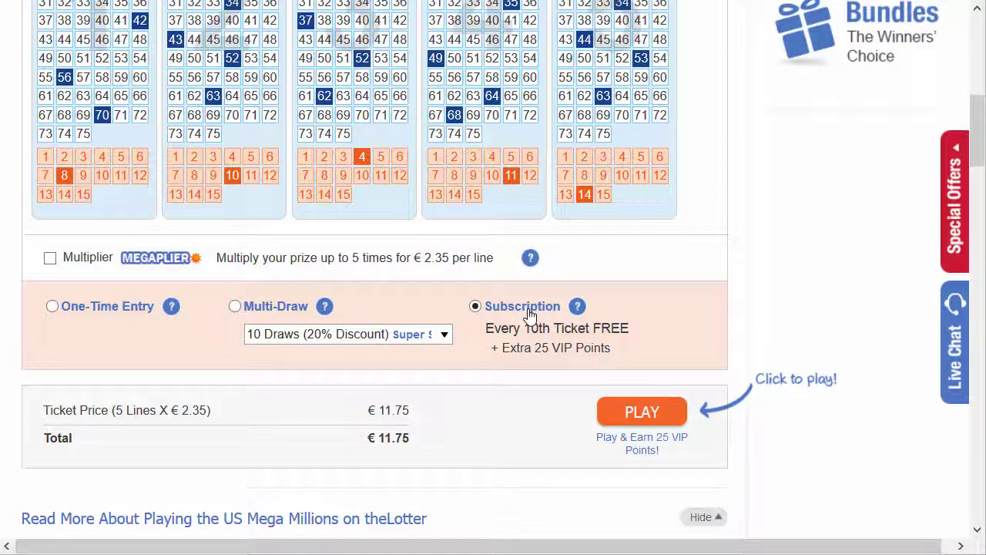
{"action": "left_click", "coordinate": [54, 307]}
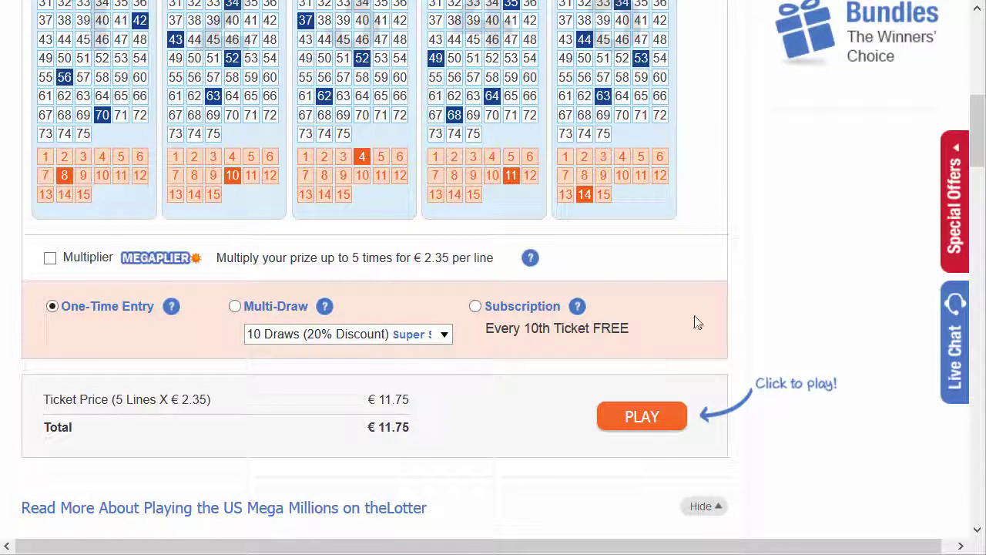
Submit the ticket, check the five selected lines, and confirm the €11.75 order.
{"action": "left_click", "coordinate": [650, 424]}
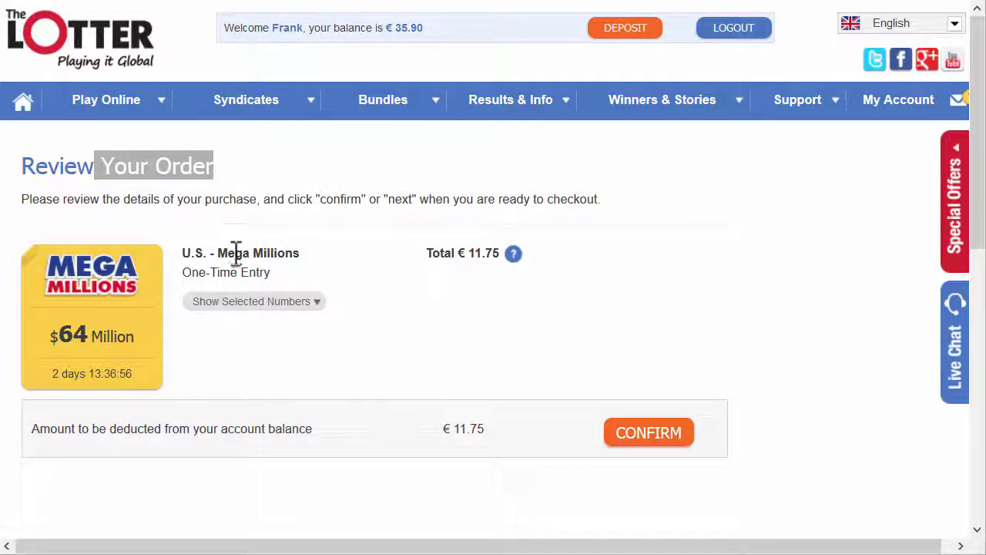
{"action": "left_click", "coordinate": [305, 302]}
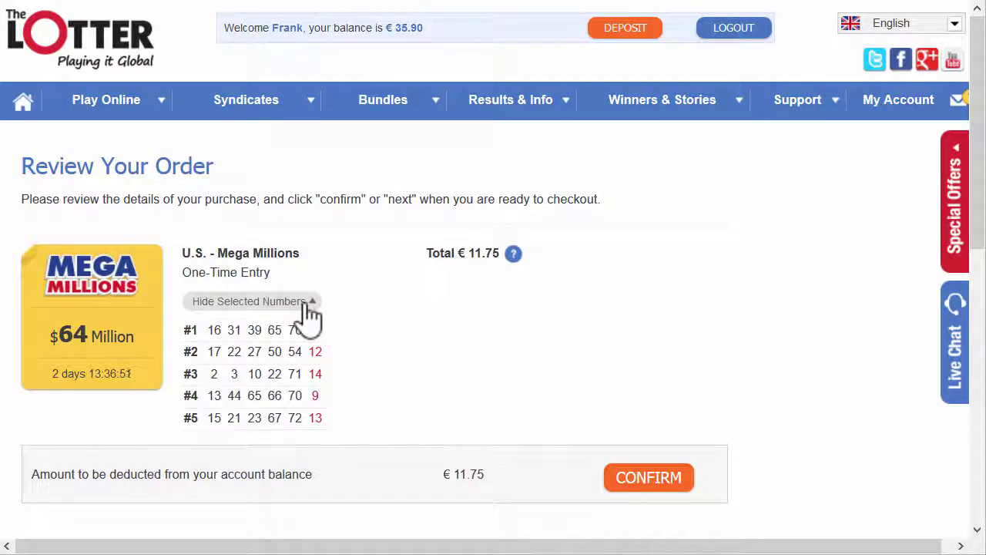
{"action": "left_click", "coordinate": [305, 301]}
{"action": "scroll", "coordinate": [669, 373], "scroll_direction": "down", "scroll_amount": 2}
{"action": "left_click", "coordinate": [635, 337]}
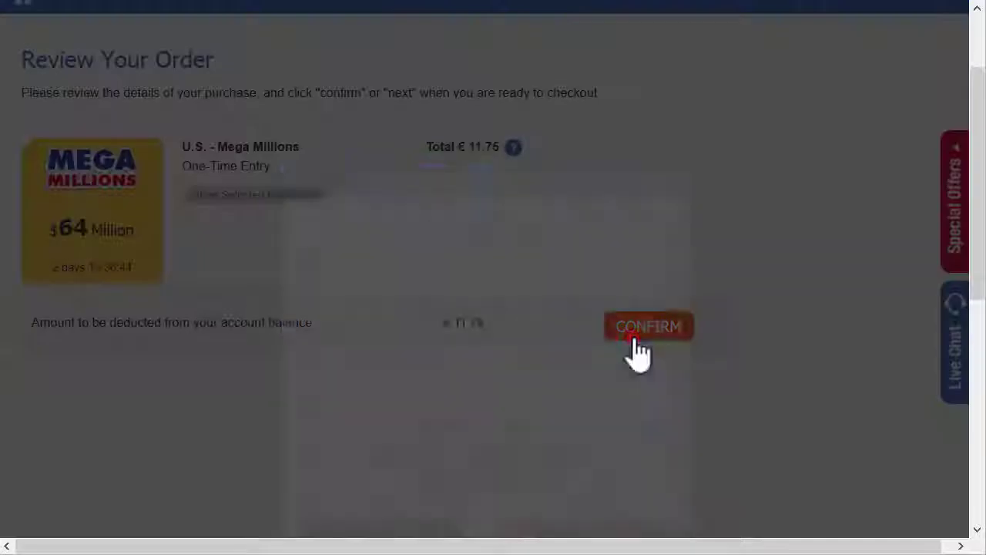
{"action": "scroll", "coordinate": [633, 337], "scroll_direction": "down", "scroll_amount": 2}
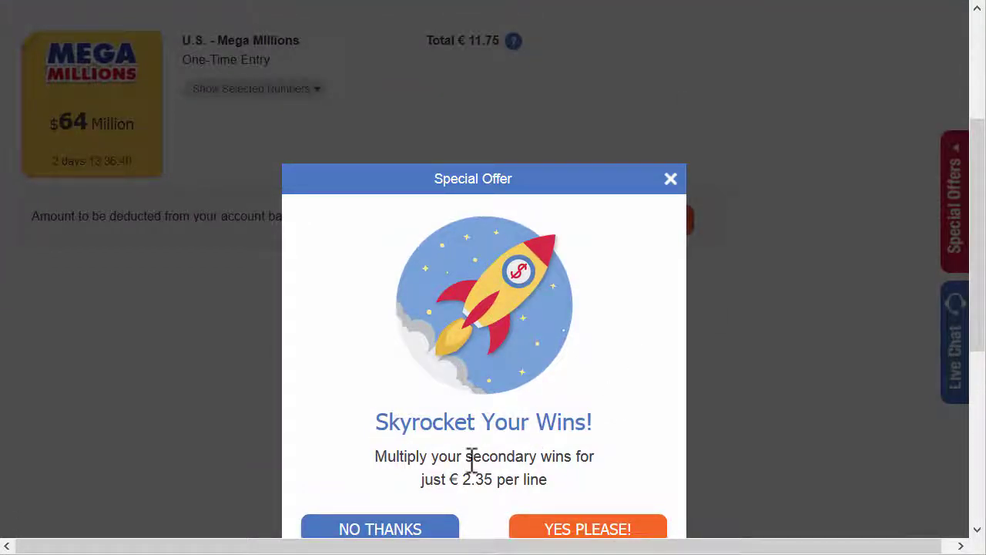
Decline the €2.35-per-line multiplier offer and review the Thank You confirmation page.
{"action": "left_click", "coordinate": [385, 526]}
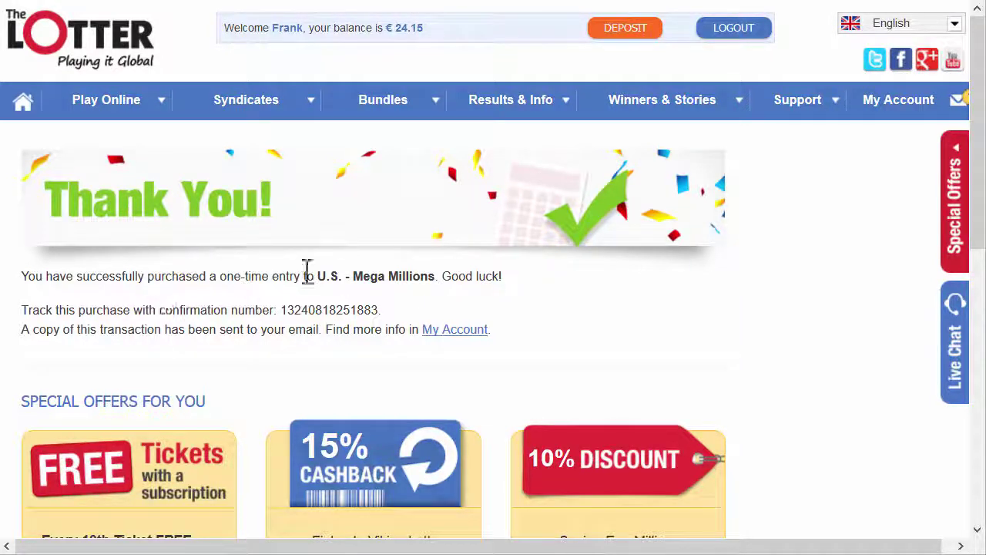
{"action": "left_click", "coordinate": [408, 279]}
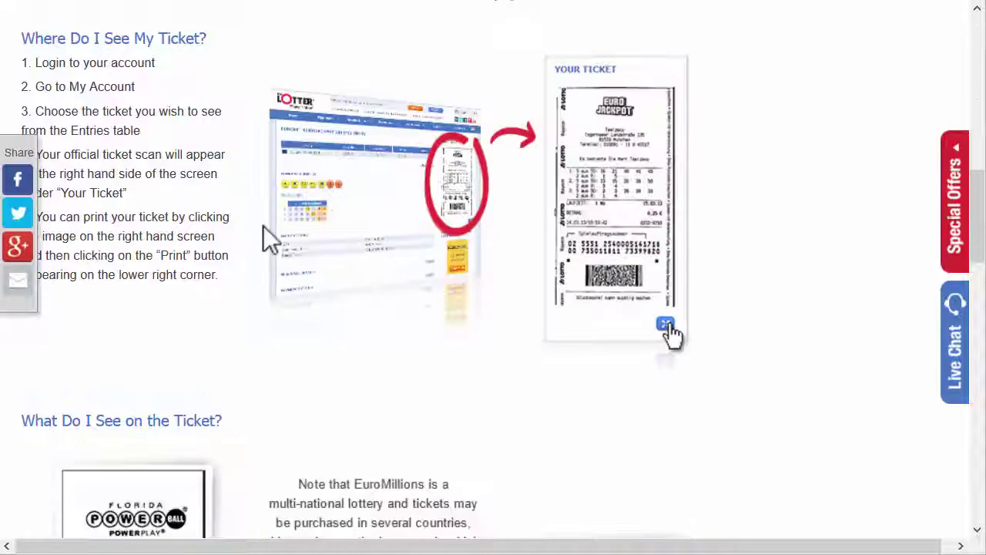
{"action": "scroll", "coordinate": [312, 255], "scroll_direction": "up", "scroll_amount": 6}
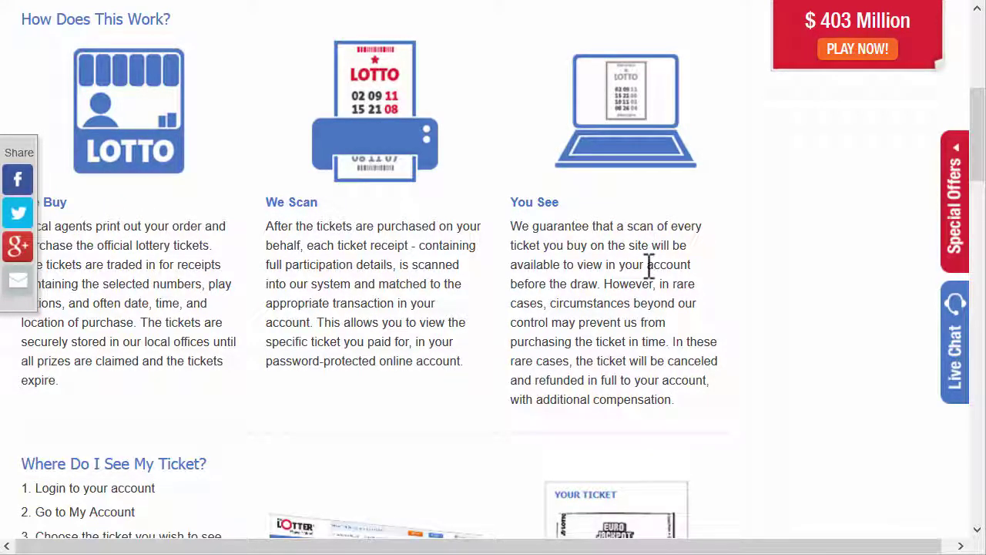
{"action": "scroll", "coordinate": [613, 212], "scroll_direction": "down", "scroll_amount": 4}
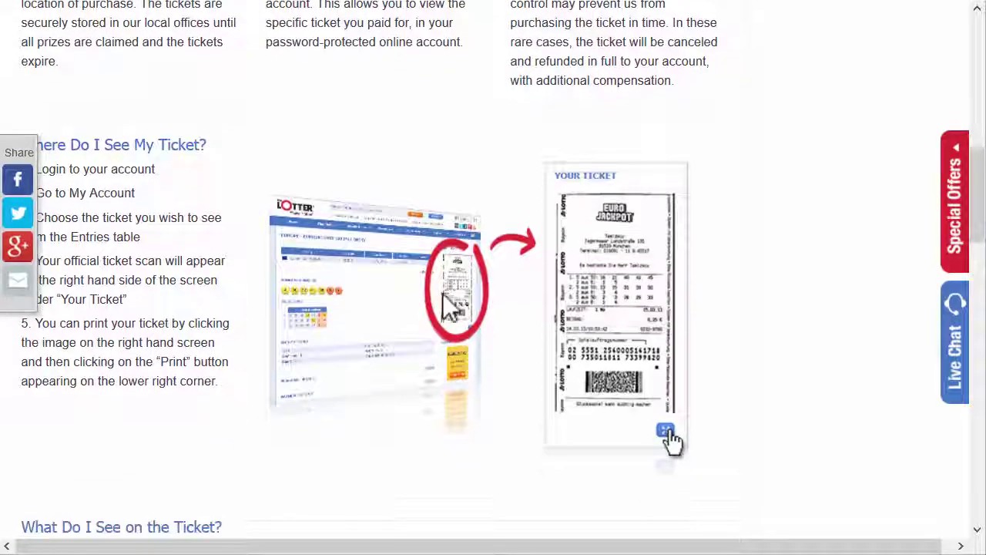